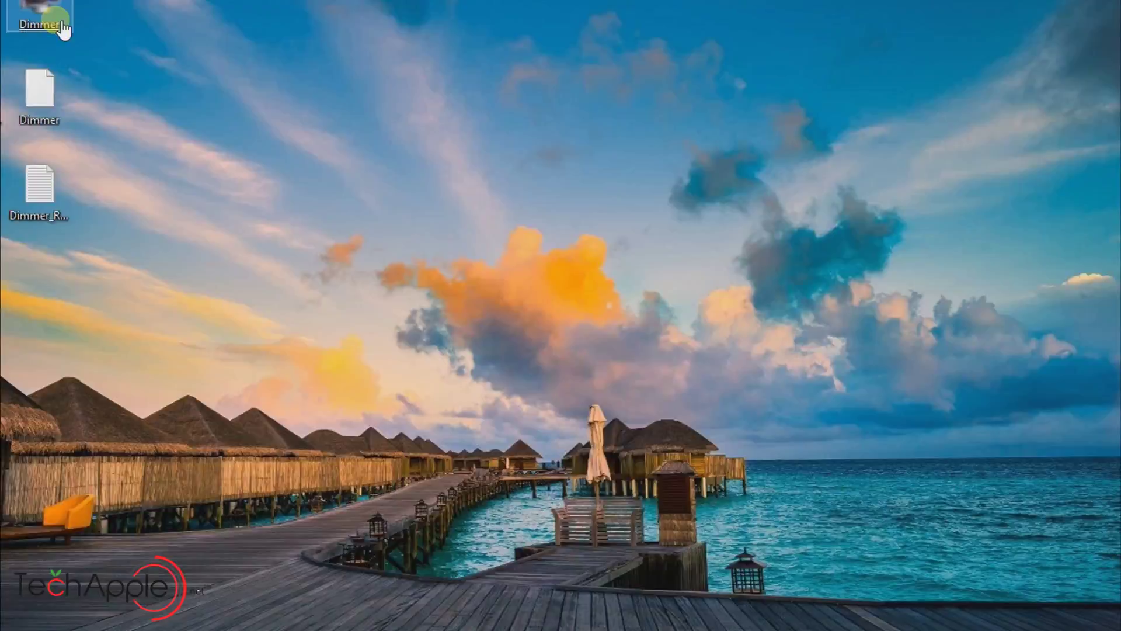
# Step: Launch Dimmer from its desktop shortcut and bring up its Configure settings from the tray
pyautogui.rightClick(63, 26)
pyautogui.click(74, 34)
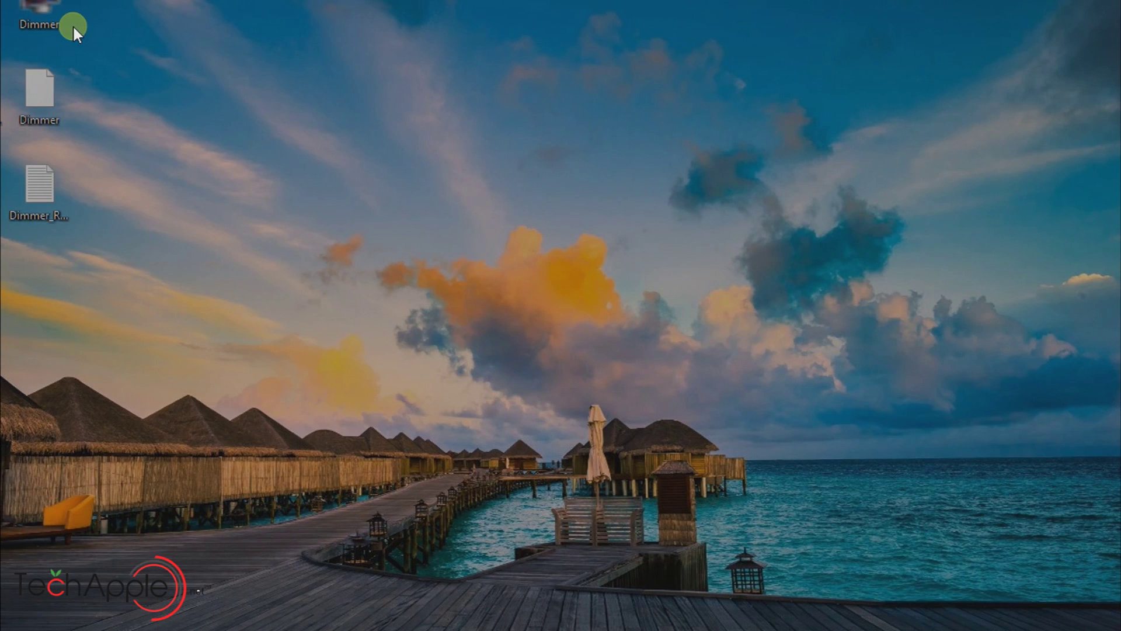
pyautogui.rightClick(933, 627)
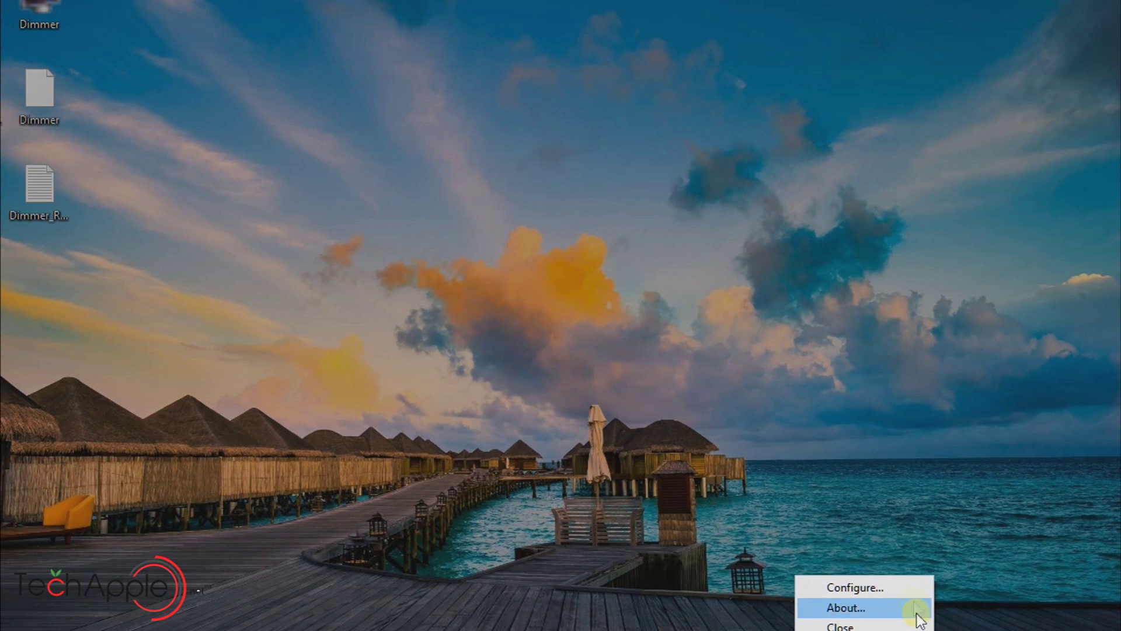
pyautogui.click(876, 588)
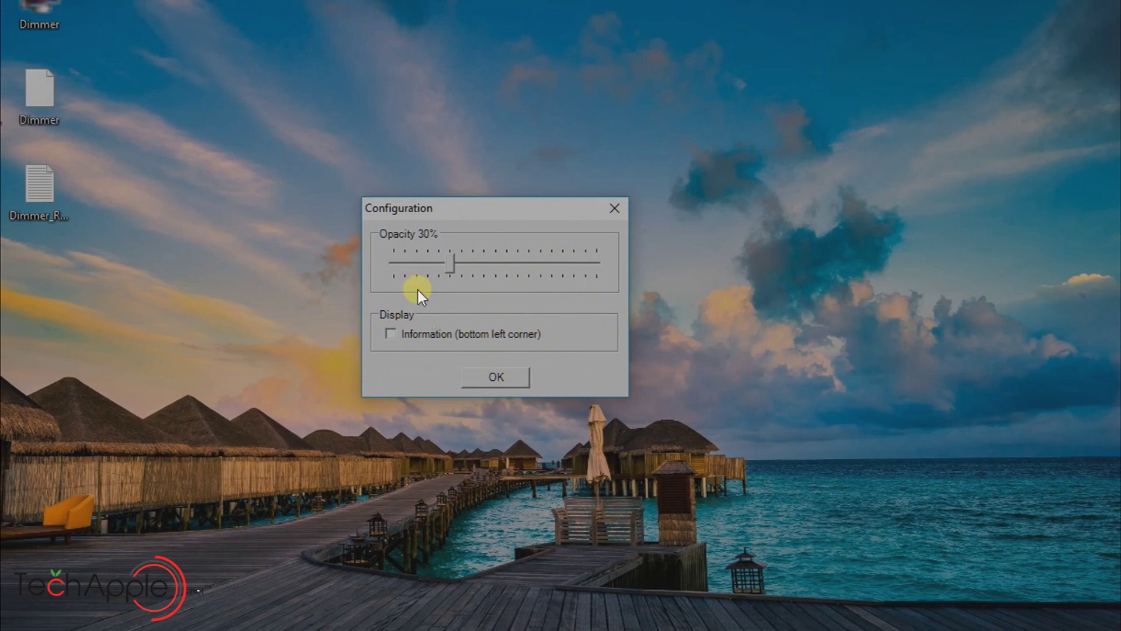
# Step: Try Dimmer's opacity around 67% and lower, applying the chosen level
pyautogui.moveTo(448, 261); pyautogui.dragTo(531, 258)
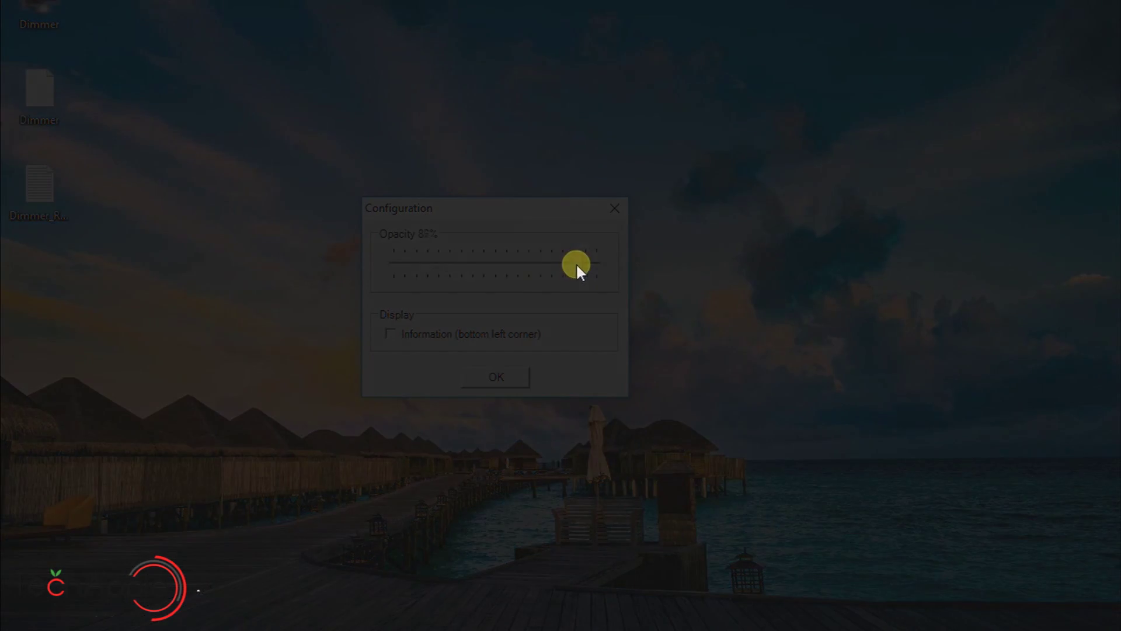
pyautogui.moveTo(531, 259)
pyautogui.mouseDown()
pyautogui.moveTo(393, 256)
pyautogui.moveTo(531, 263)
pyautogui.mouseUp()
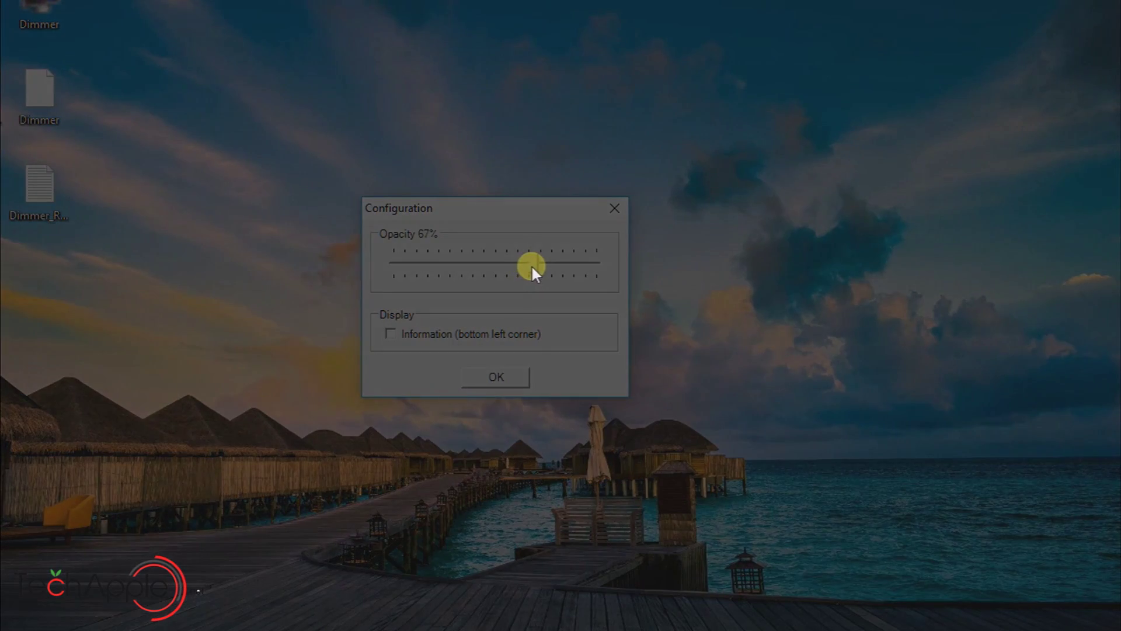
pyautogui.moveTo(532, 264)
pyautogui.mouseDown()
pyautogui.moveTo(399, 274)
pyautogui.moveTo(458, 264)
pyautogui.mouseUp()
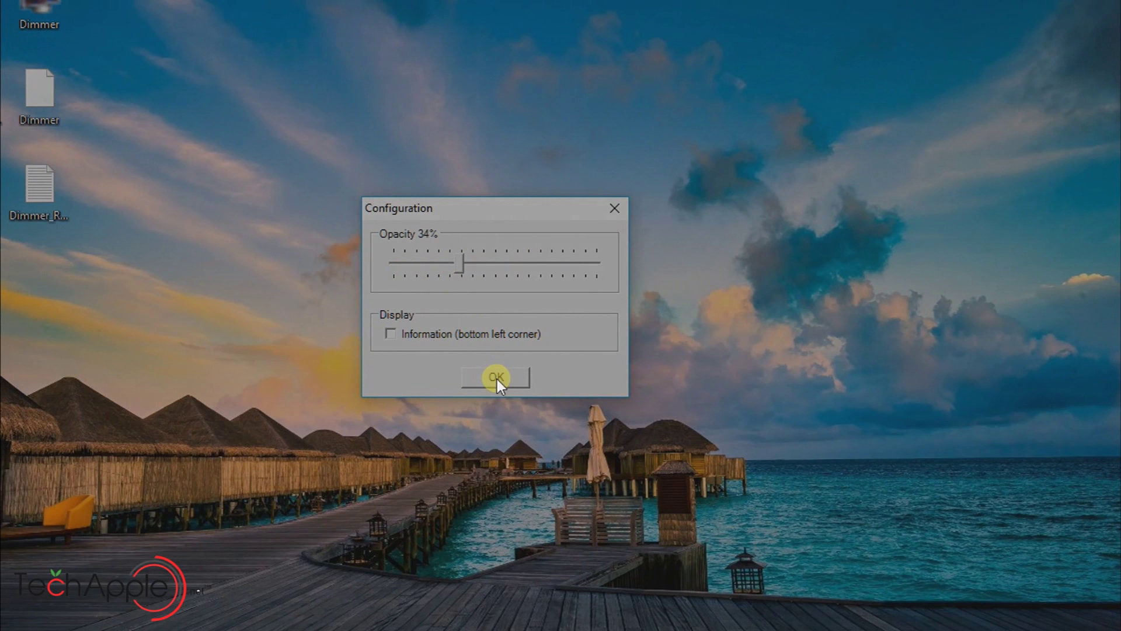
pyautogui.click(496, 377)
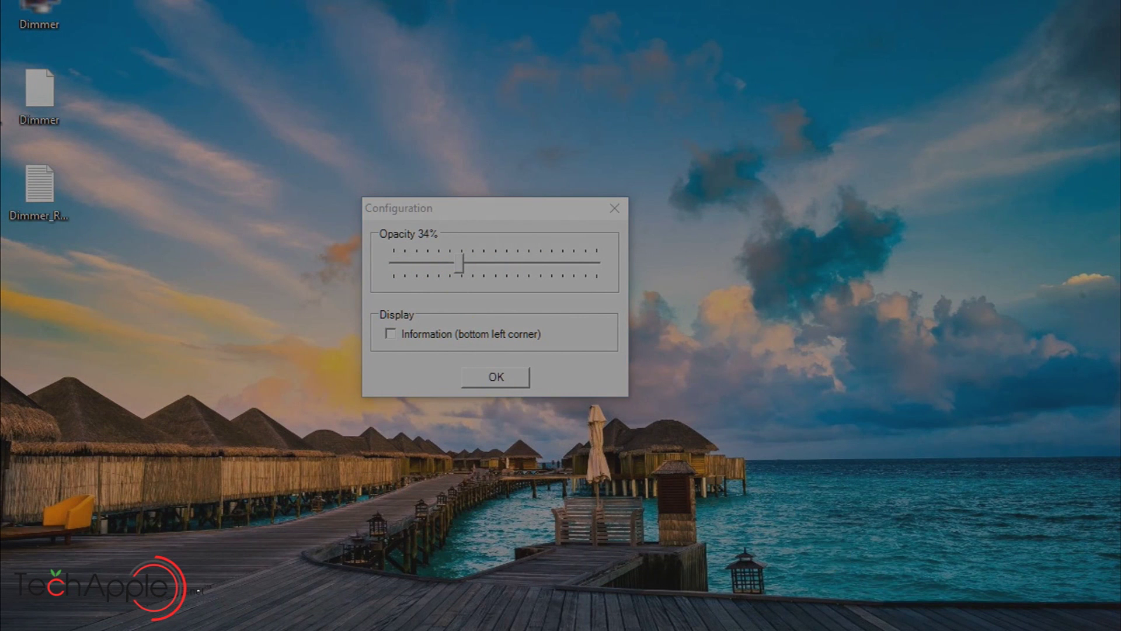
# Step: Readjust Dimmer's opacity down to about 5% and close the configuration
pyautogui.click(918, 602)
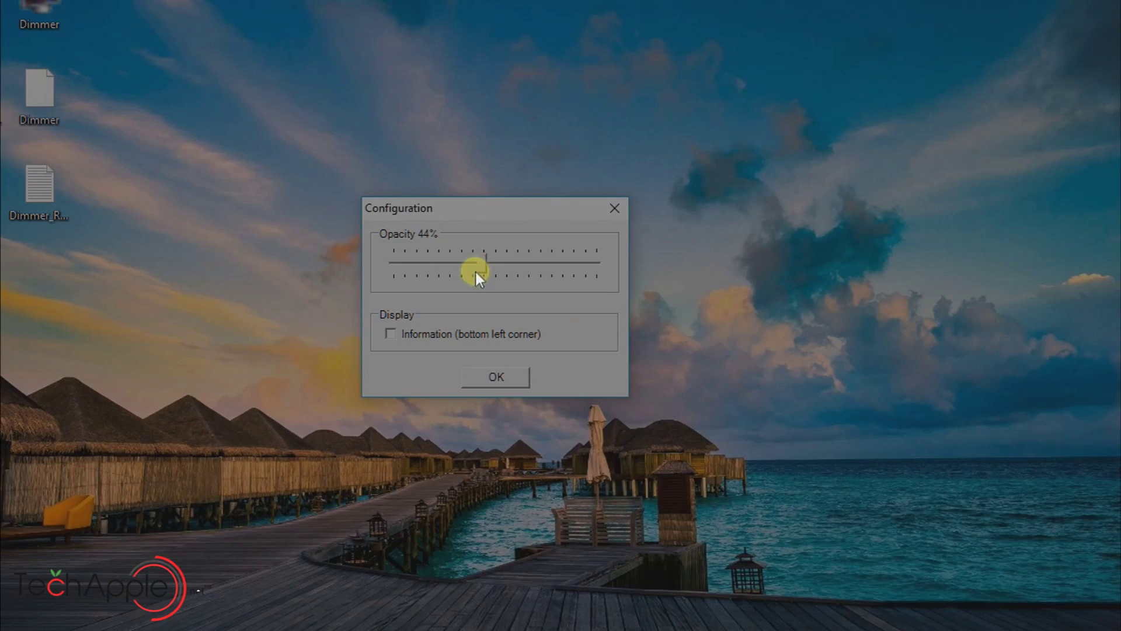
pyautogui.moveTo(462, 263)
pyautogui.mouseDown()
pyautogui.moveTo(587, 279)
pyautogui.moveTo(399, 272)
pyautogui.mouseUp()
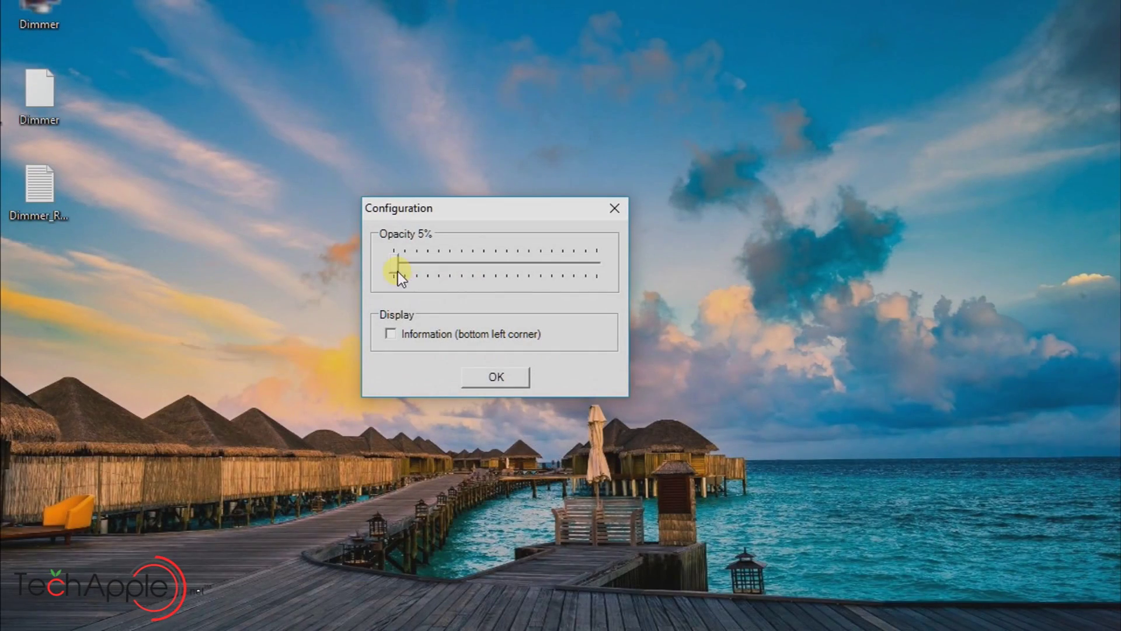
pyautogui.click(496, 379)
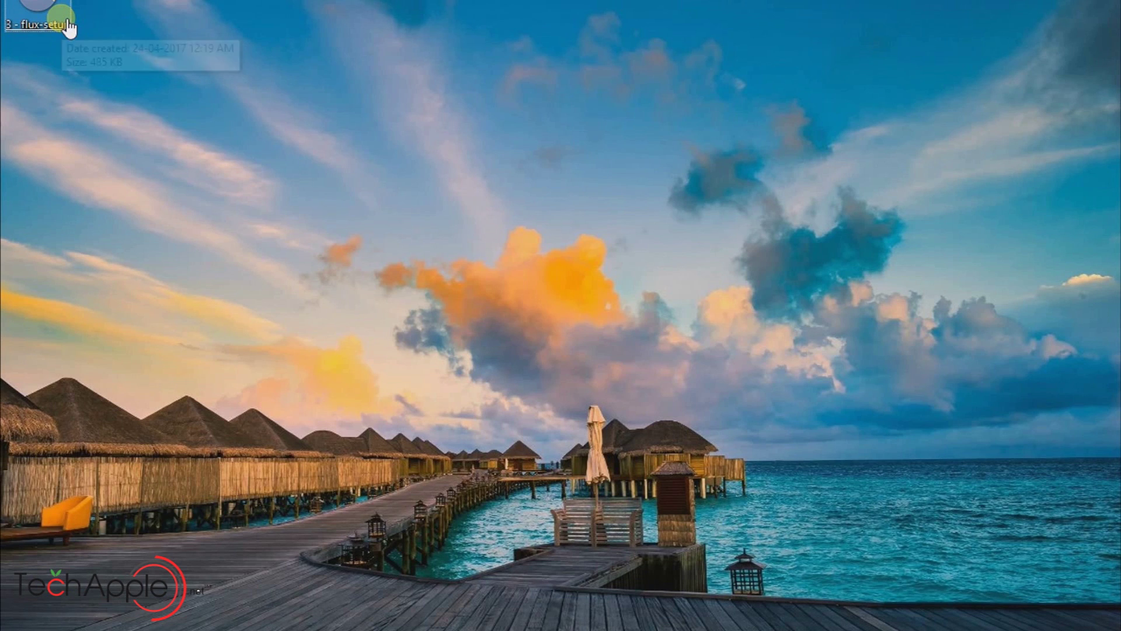
# Step: Install and run f.lux, accepting the license, postponing the restart and bringing up its tray options
pyautogui.doubleClick(68, 27)
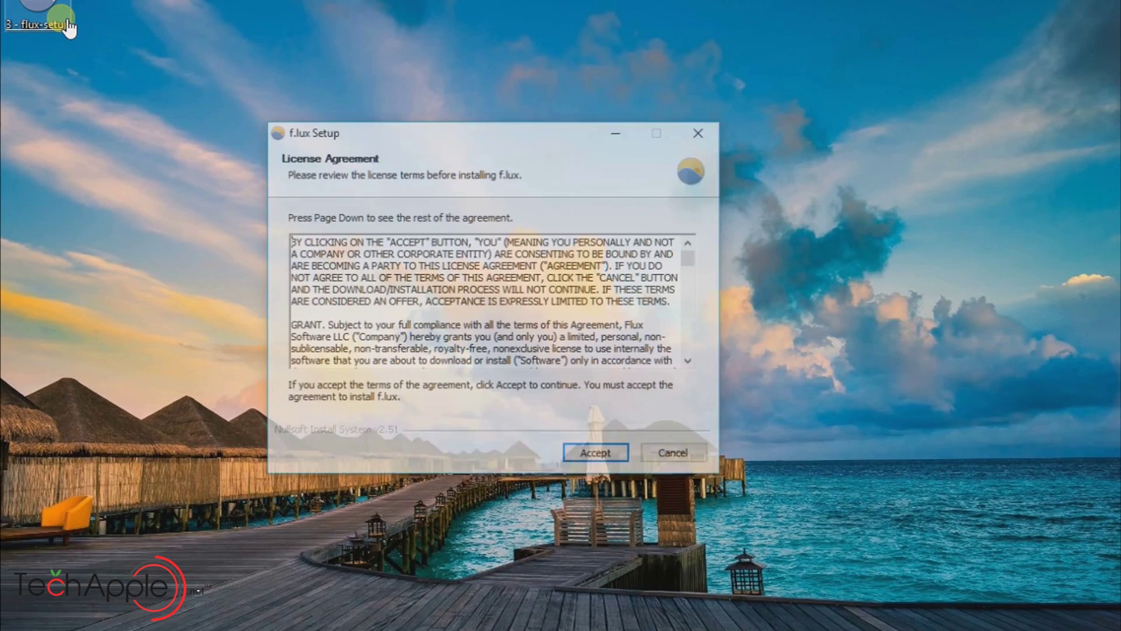
pyautogui.click(583, 452)
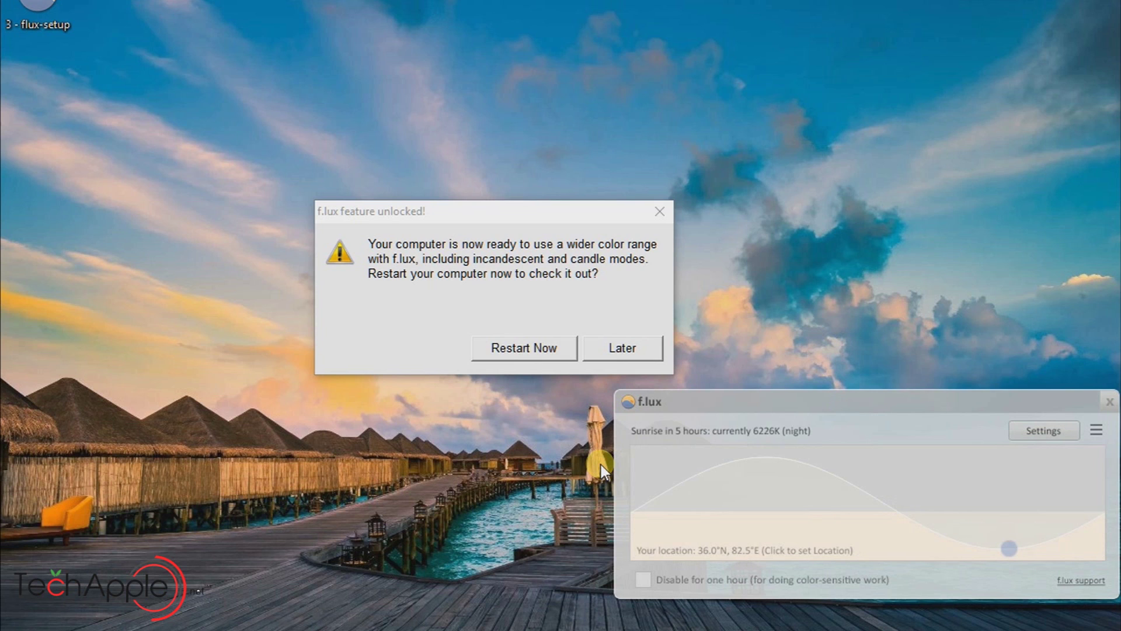
pyautogui.click(602, 465)
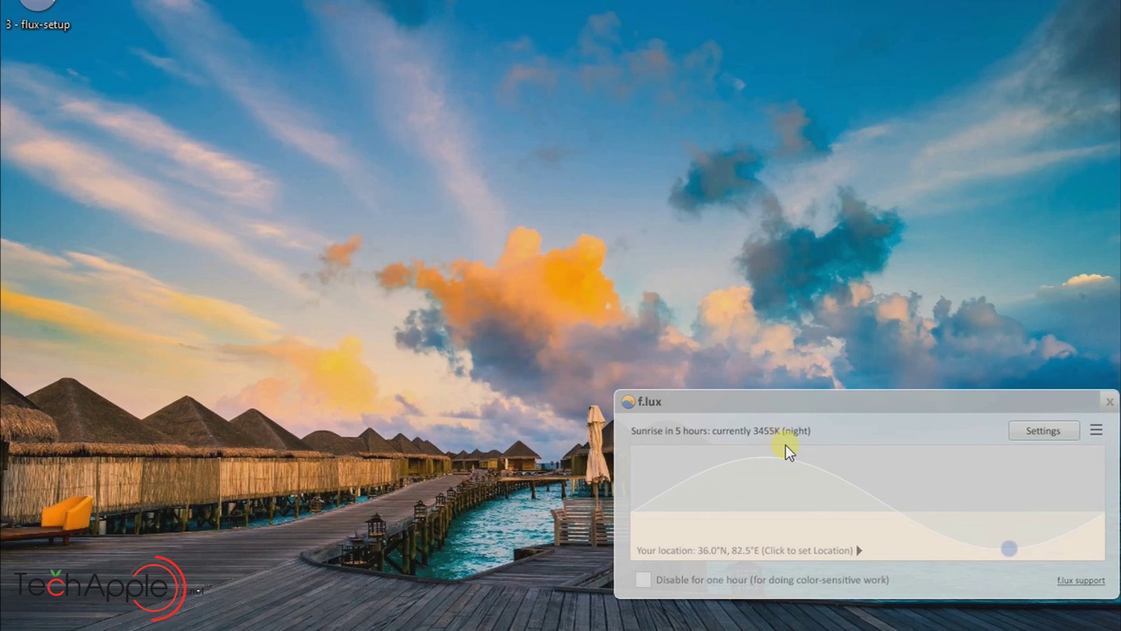
pyautogui.click(932, 628)
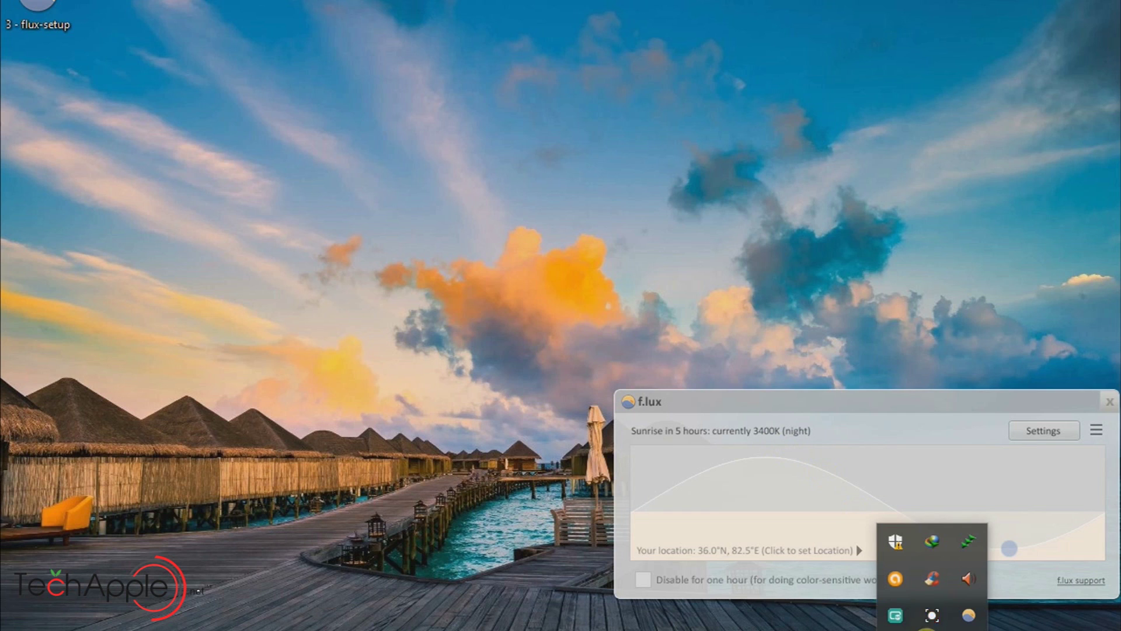
pyautogui.rightClick(966, 619)
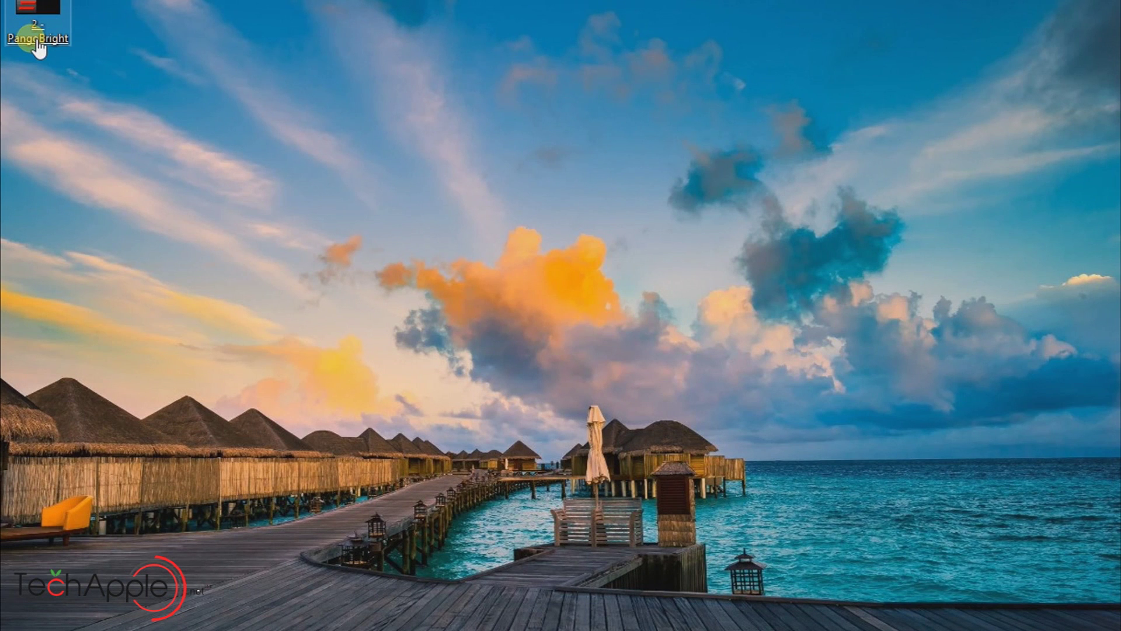
# Step: Launch PangoBright and dim the screen to its 20% minimum level from the tray menu
pyautogui.doubleClick(40, 22)
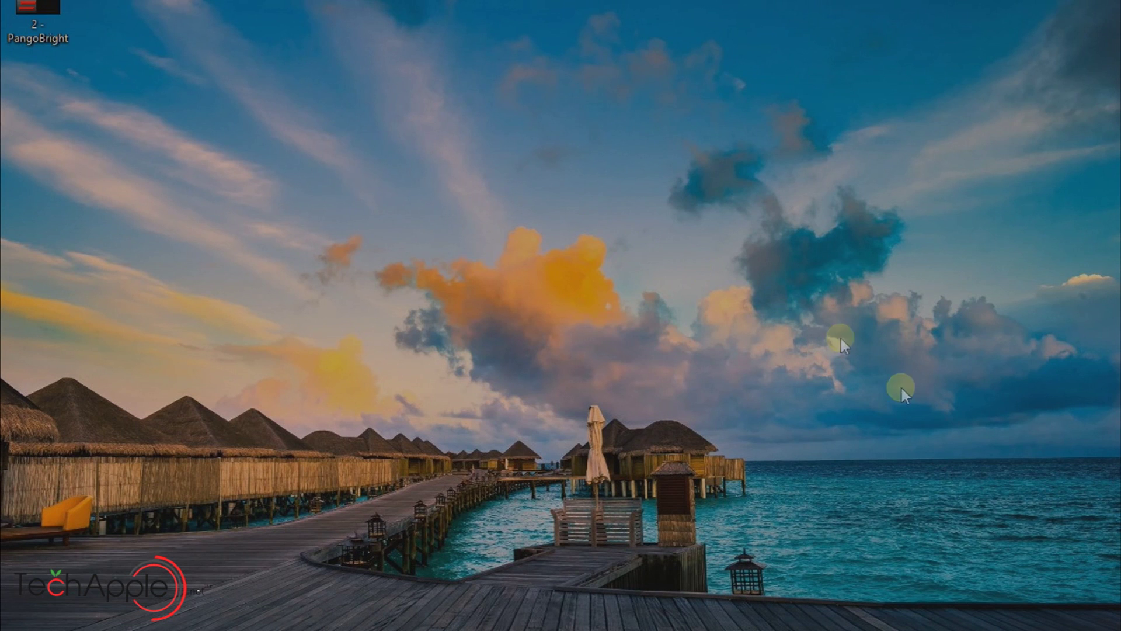
pyautogui.click(932, 628)
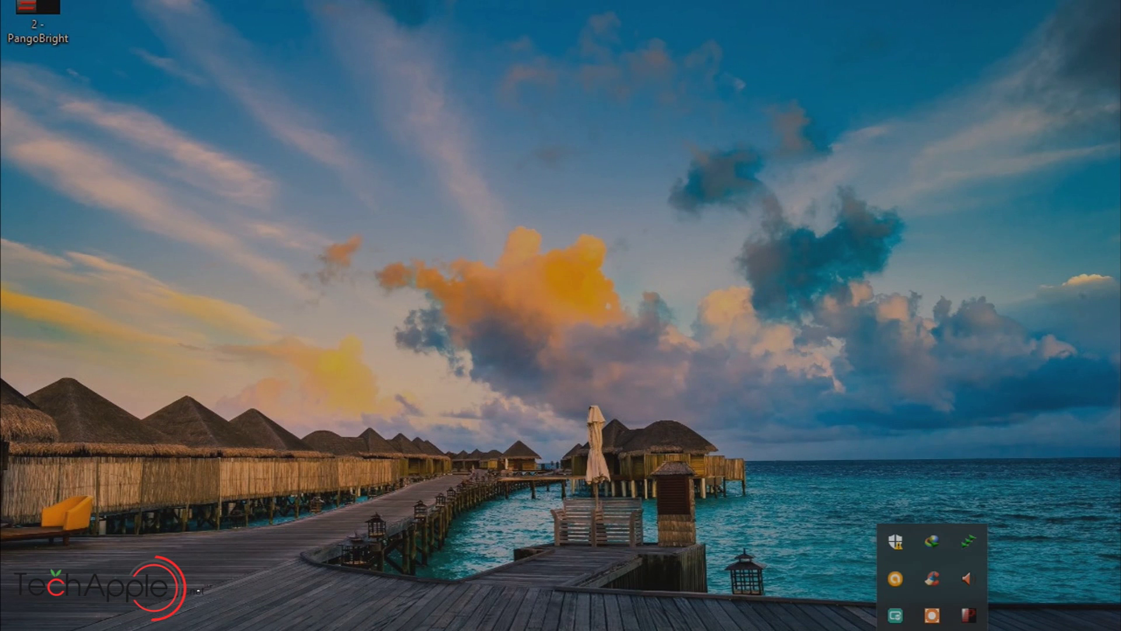
pyautogui.rightClick(969, 616)
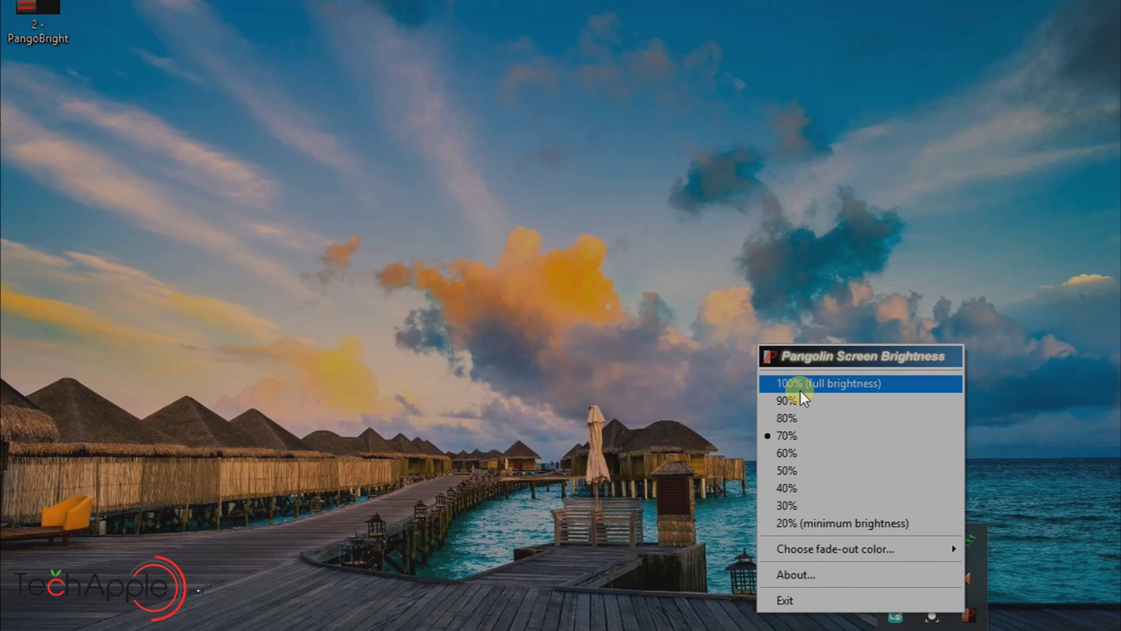
pyautogui.click(821, 527)
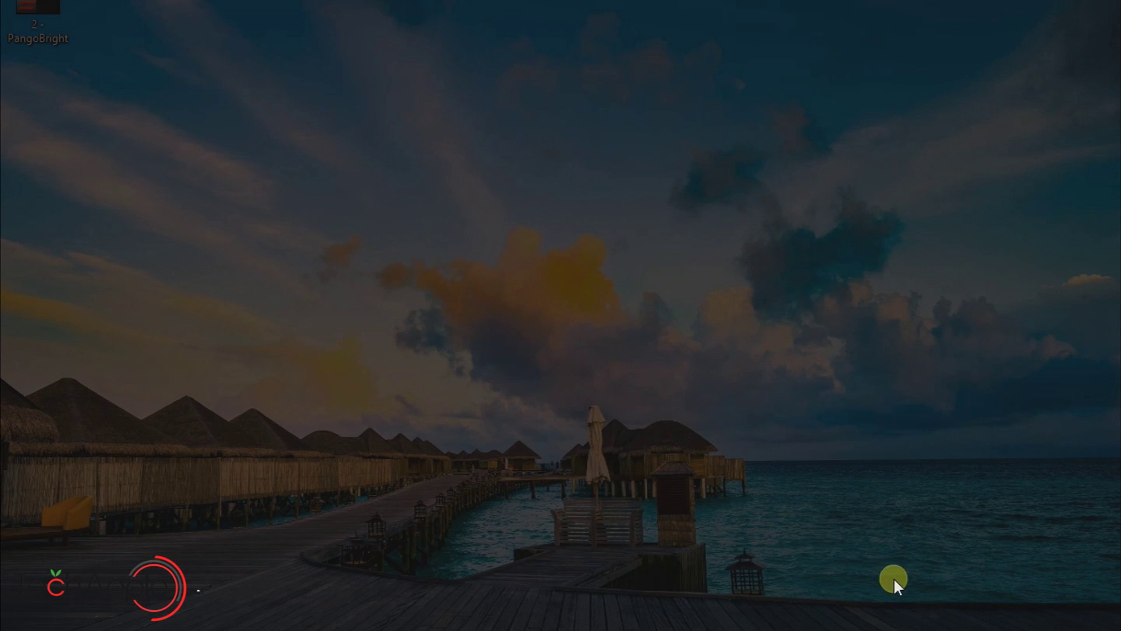
# Step: Set PangoBright back to high brightness and bring up its tray options to quit it
pyautogui.click(937, 626)
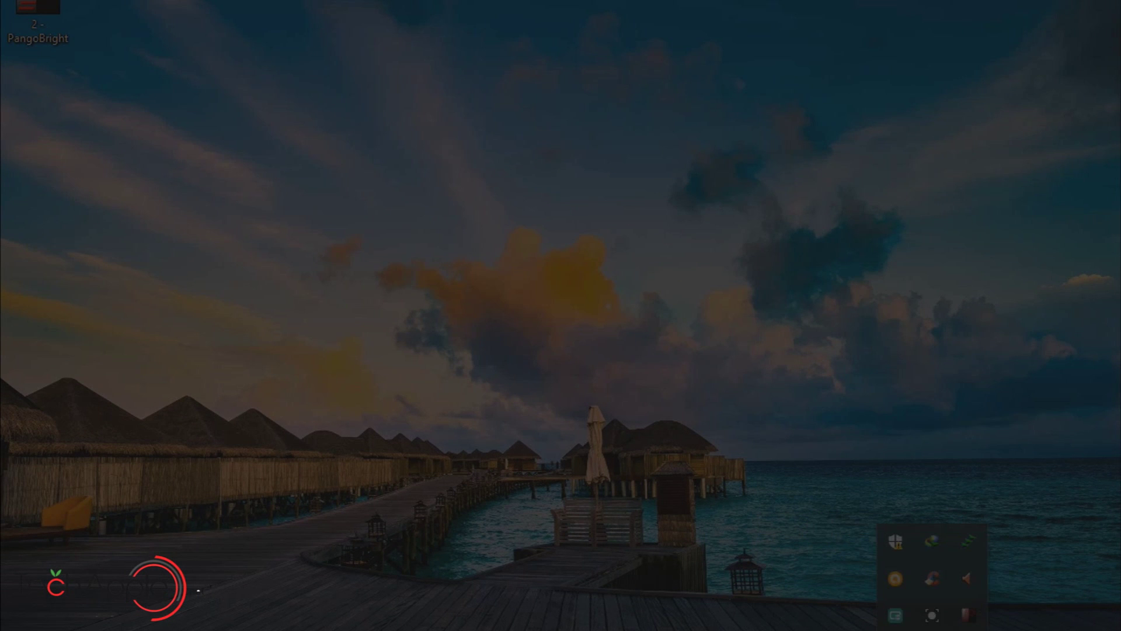
pyautogui.rightClick(966, 601)
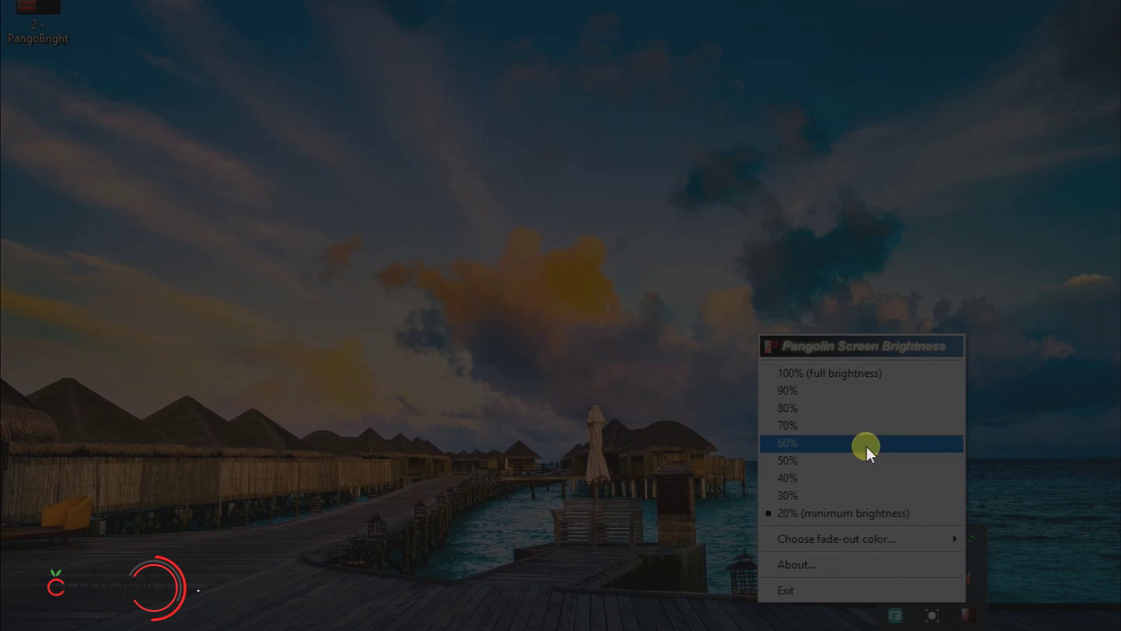
pyautogui.click(866, 410)
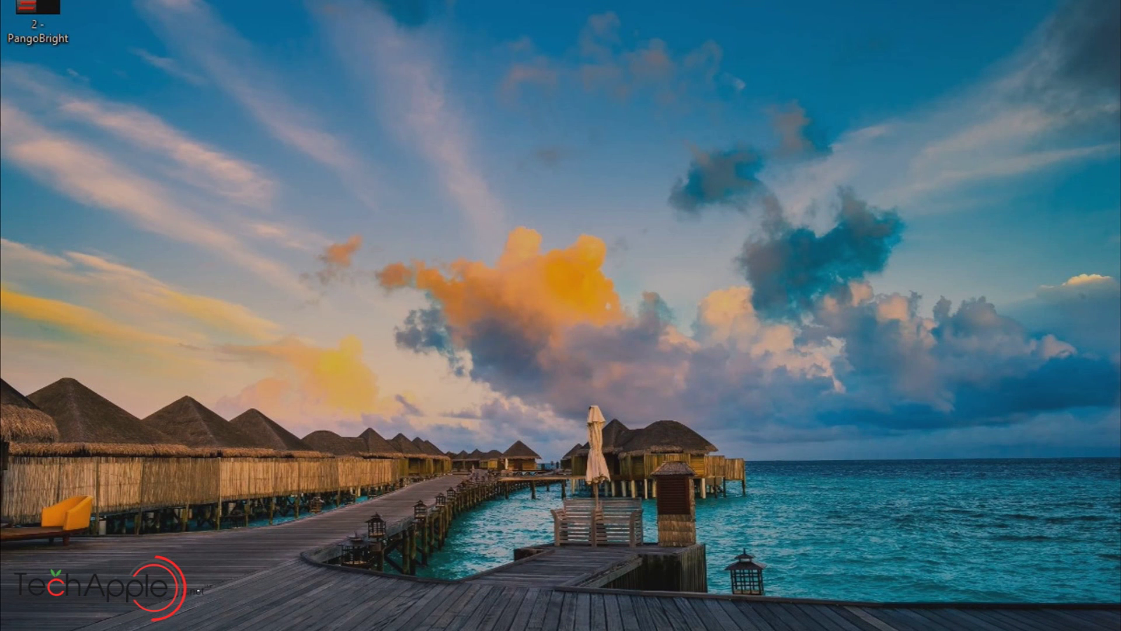
pyautogui.click(940, 626)
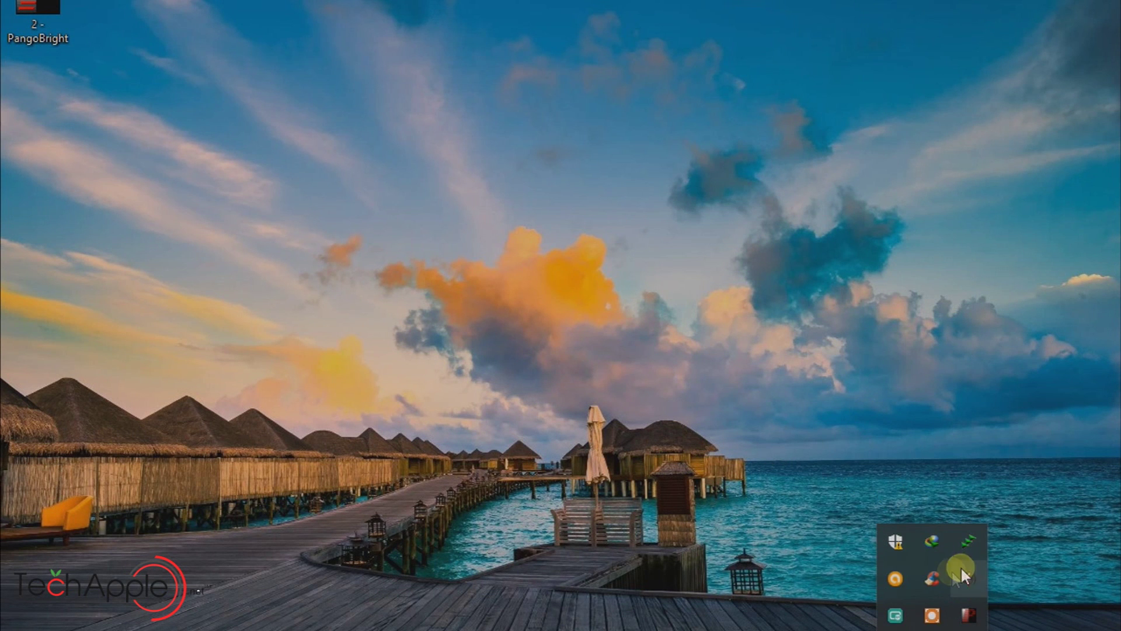
pyautogui.rightClick(969, 617)
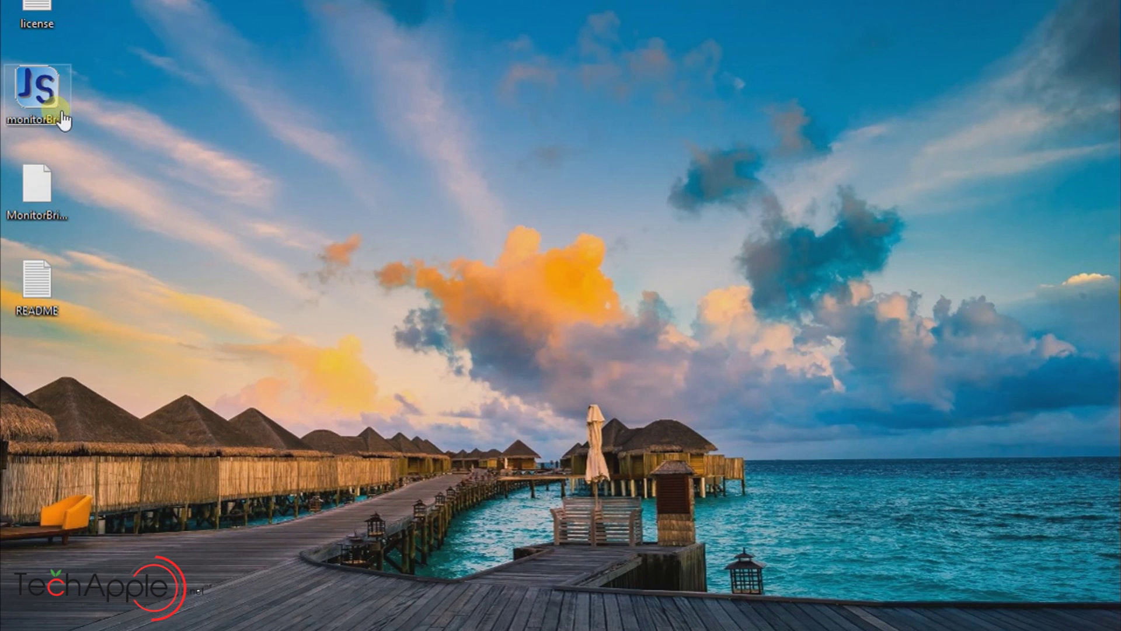
# Step: Run MonitorBright as administrator and make its tray dimming value editable
pyautogui.rightClick(53, 105)
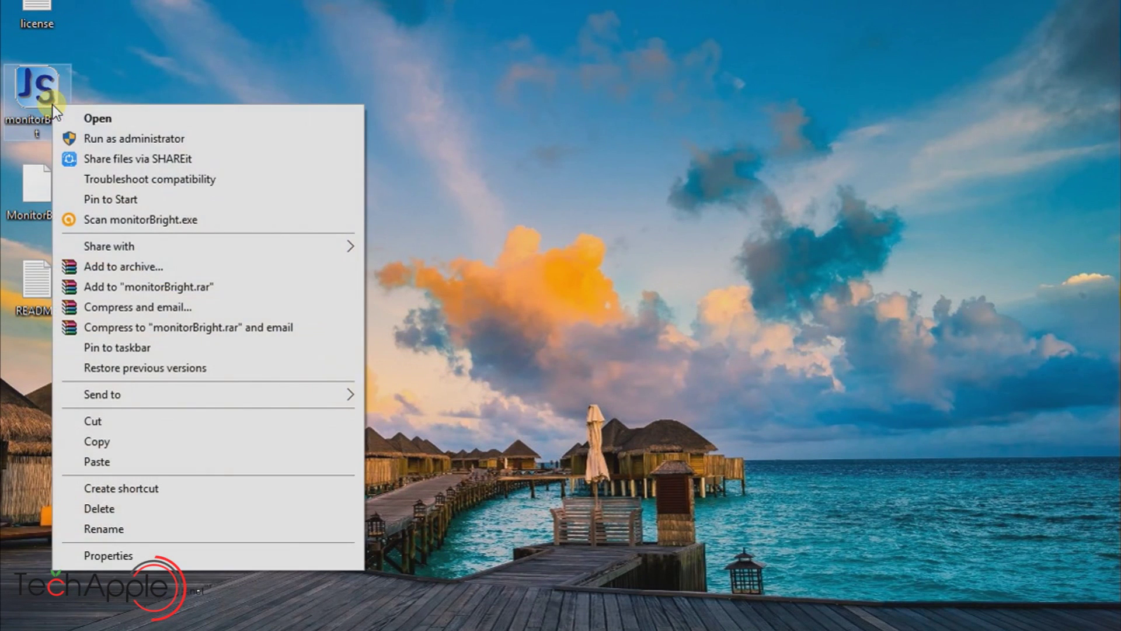
pyautogui.click(90, 139)
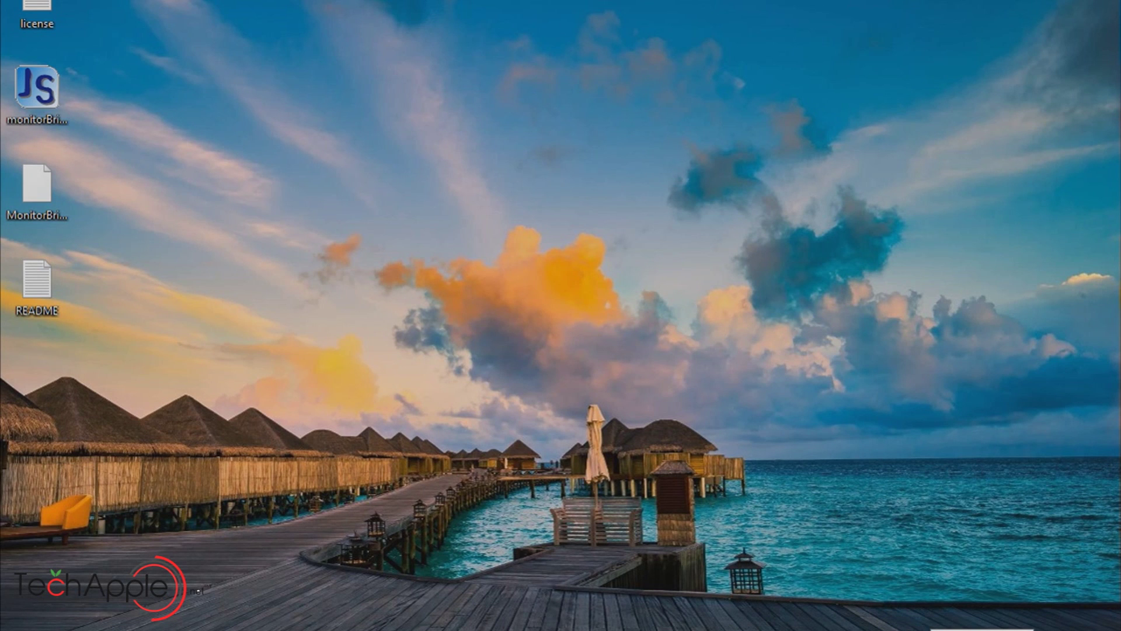
pyautogui.click(982, 626)
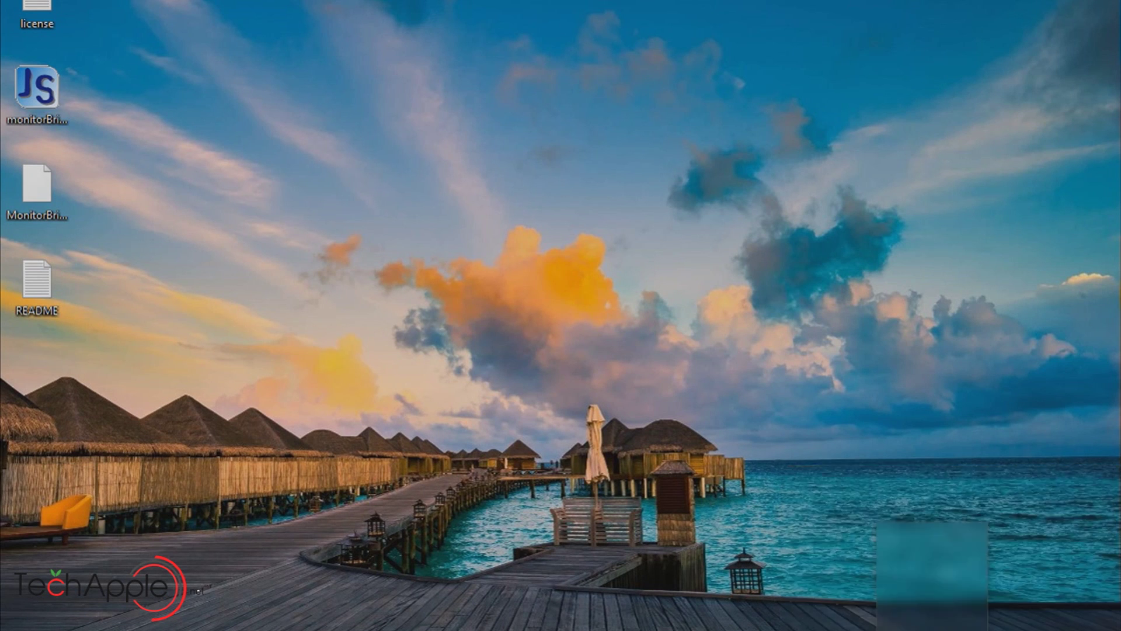
pyautogui.click(885, 627)
pyautogui.click(933, 613)
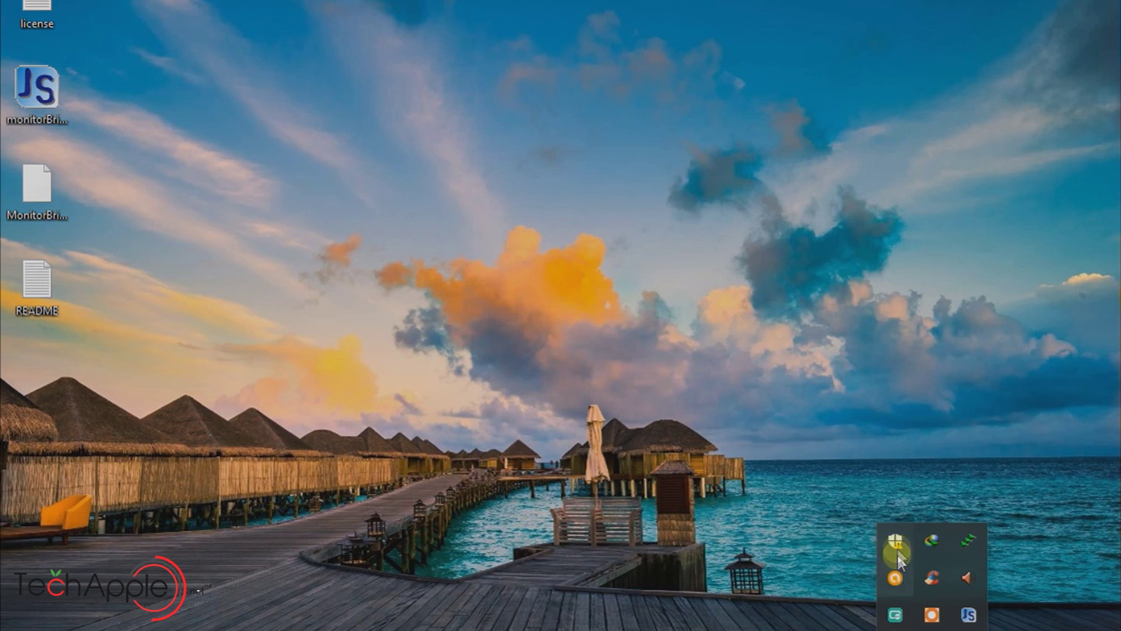
pyautogui.rightClick(970, 614)
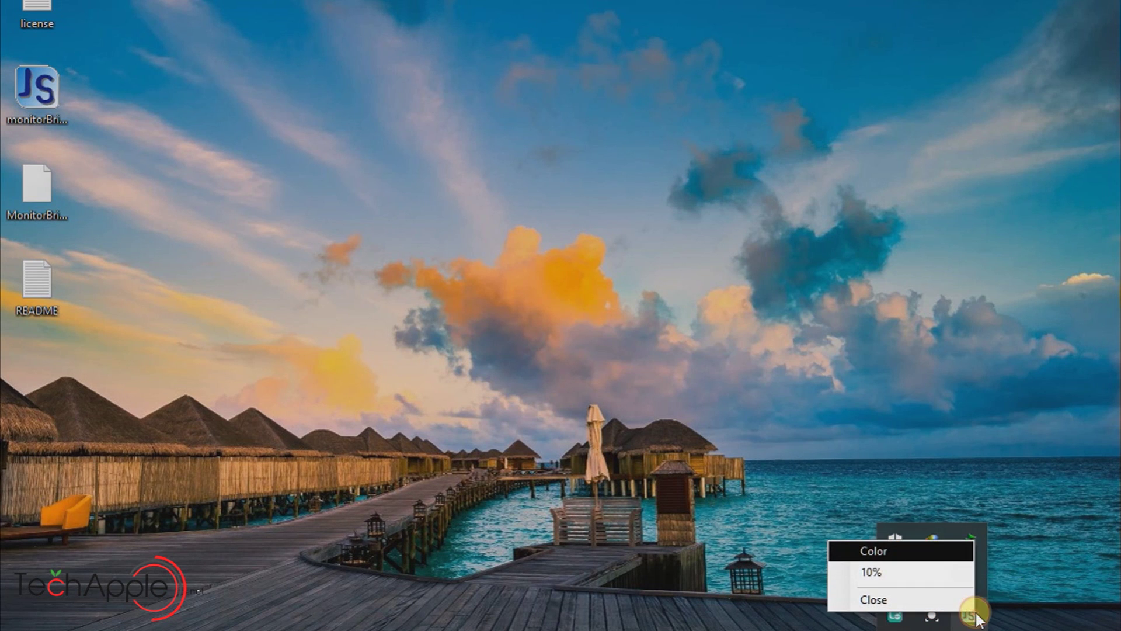
pyautogui.click(906, 573)
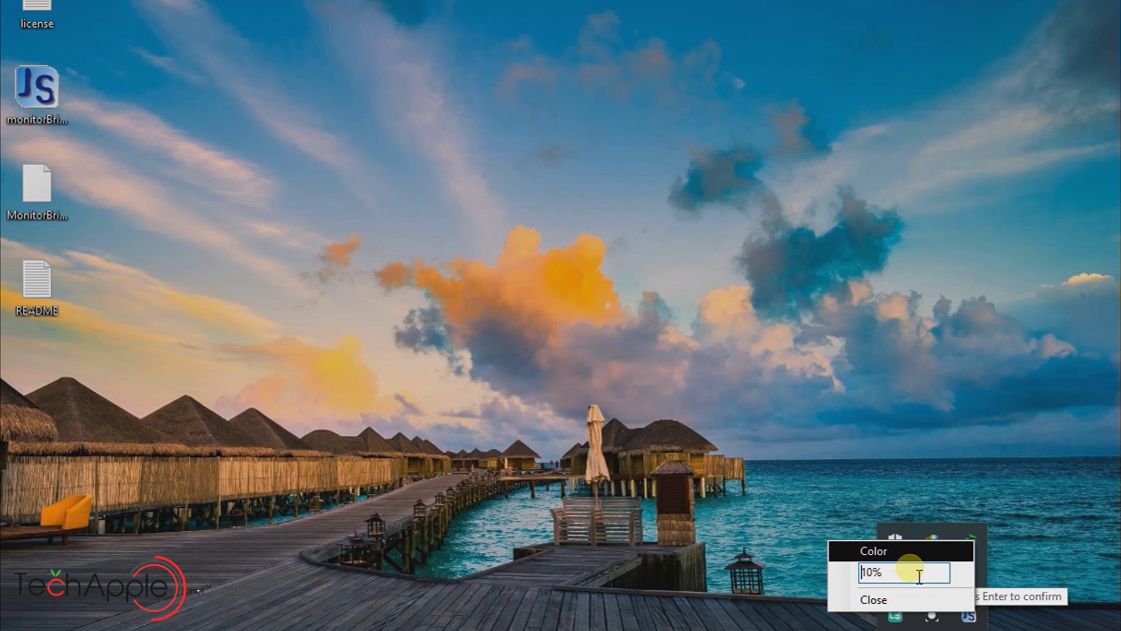
# Step: Try MonitorBright dimming at 50%, 70%, 90%, back to 50%, then 0% for full brightness
pyautogui.press('Delete')
pyautogui.write('5')
pyautogui.press('Return')
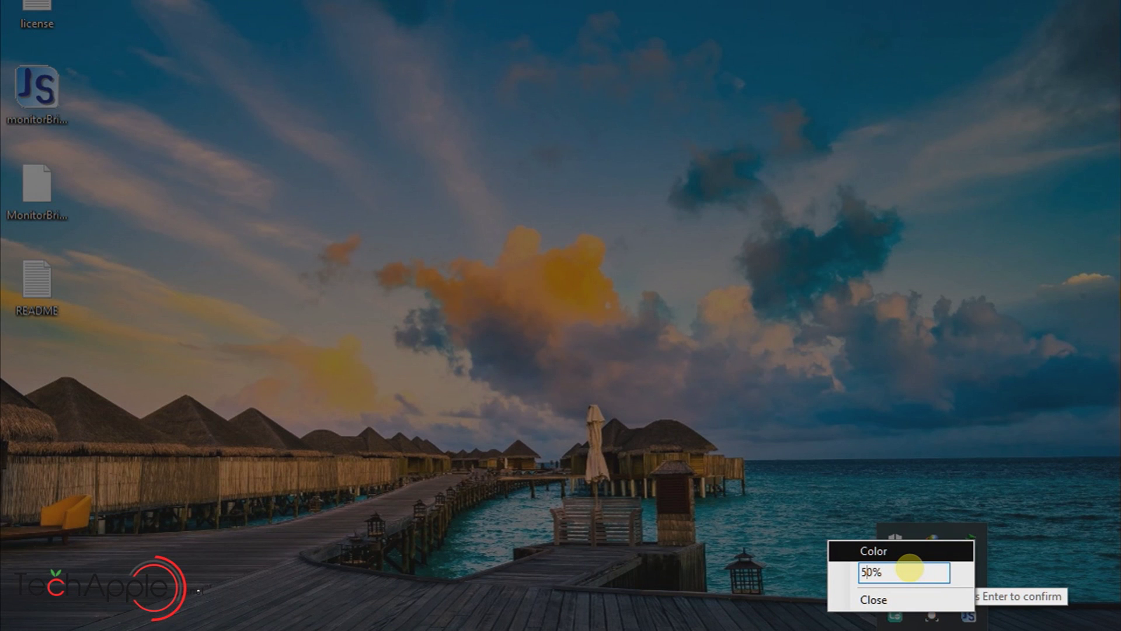
pyautogui.press('Delete')
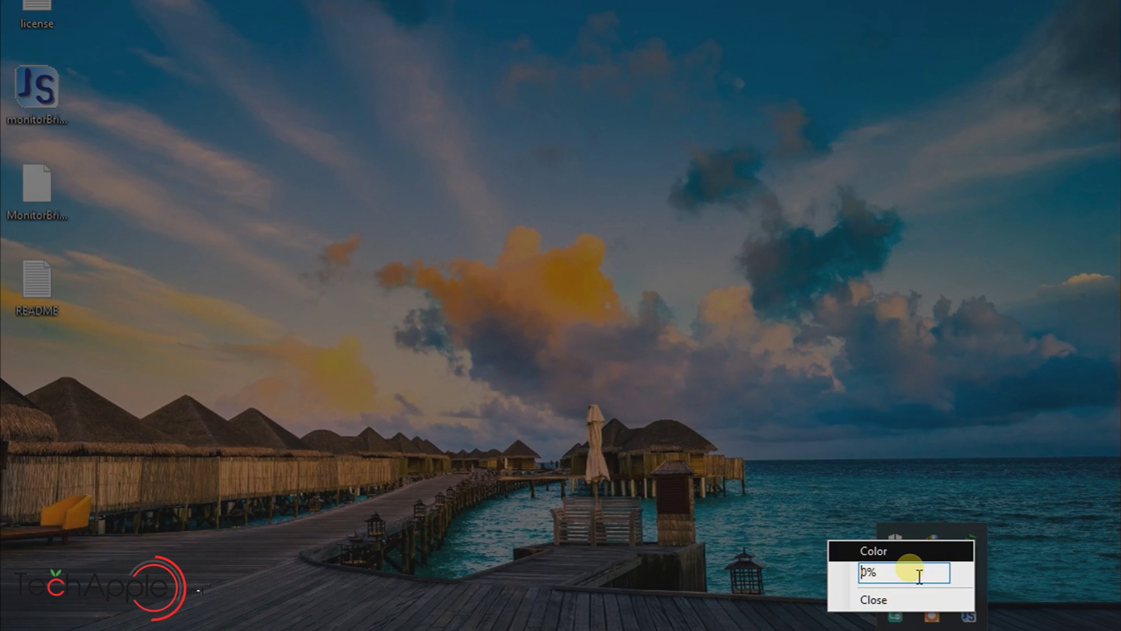
pyautogui.write('7')
pyautogui.press('Return')
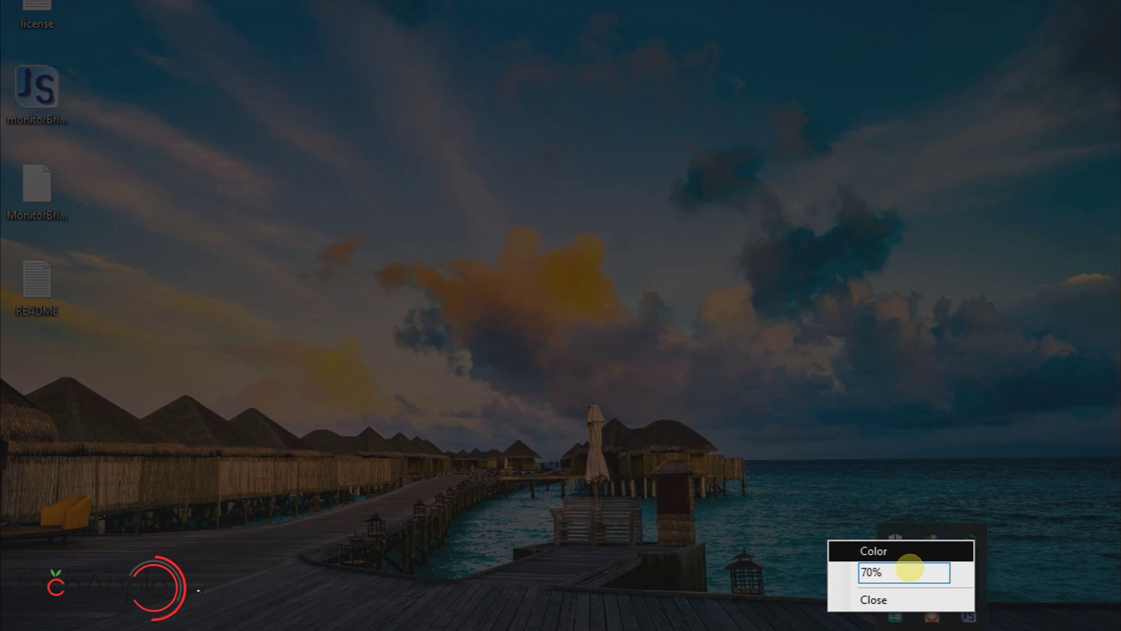
pyautogui.write('9')
pyautogui.press('Return')
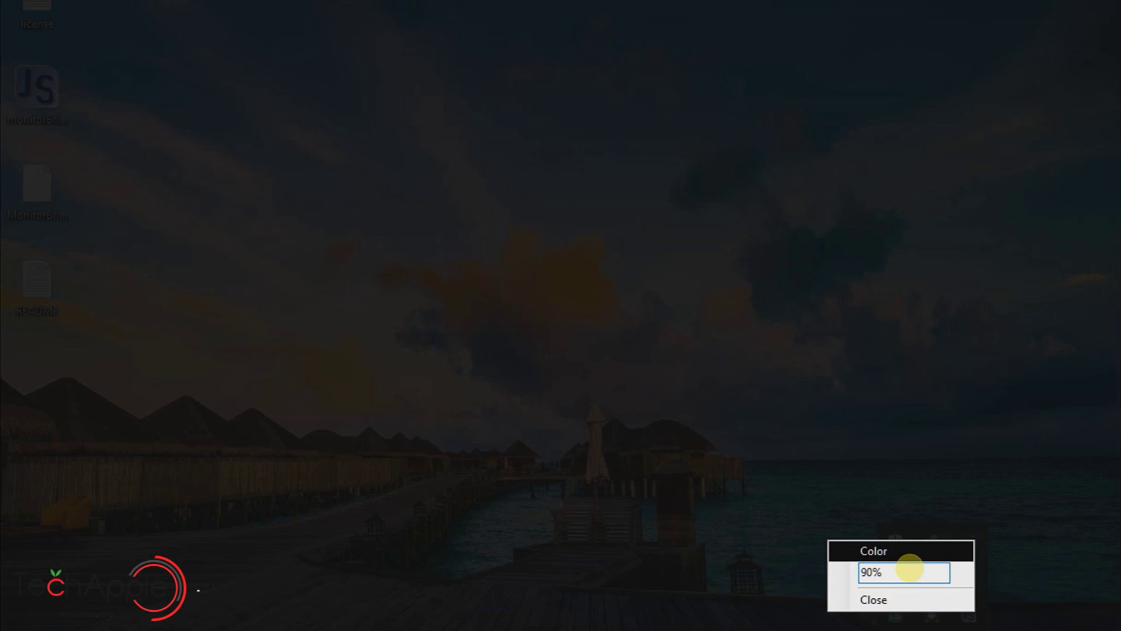
pyautogui.write('5')
pyautogui.press('Return')
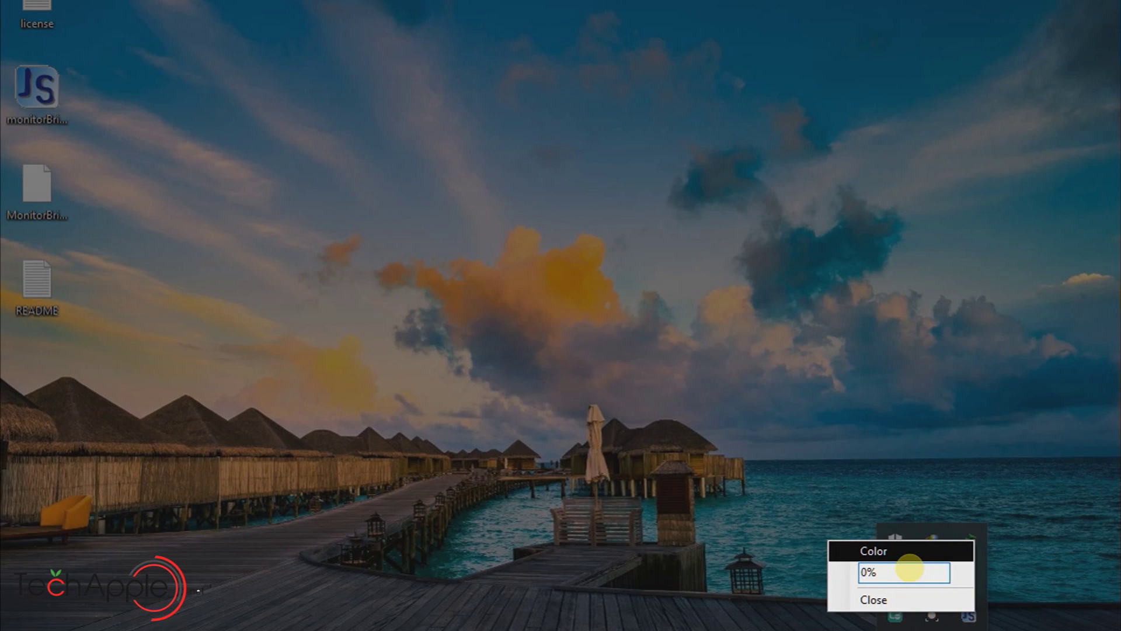
pyautogui.press('Return')
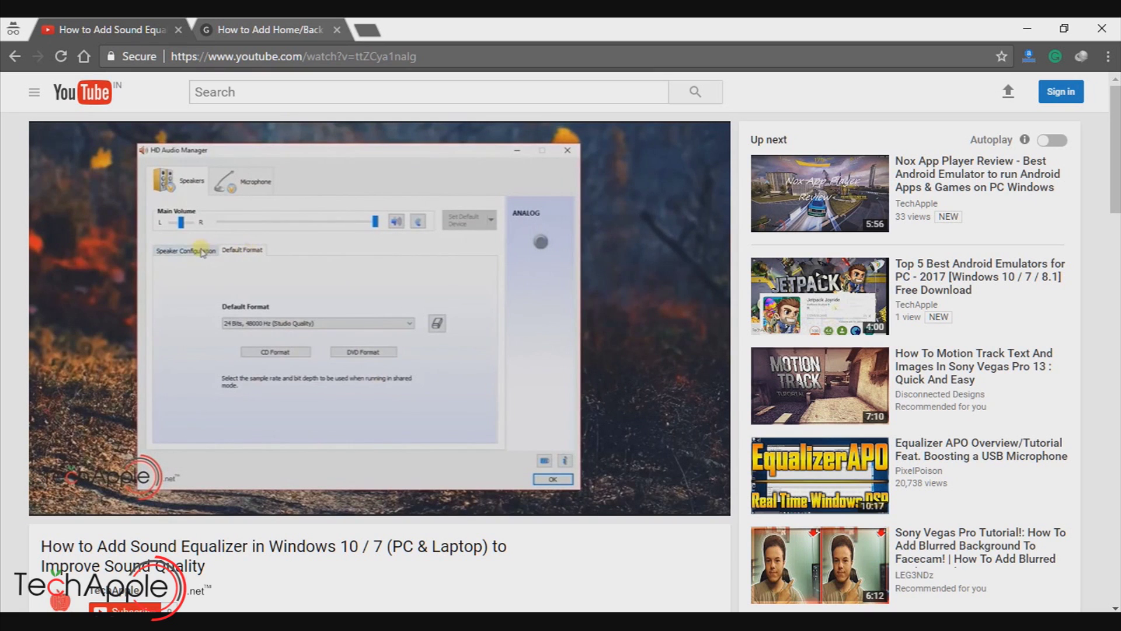
pyautogui.scroll(-5, 243, 437)
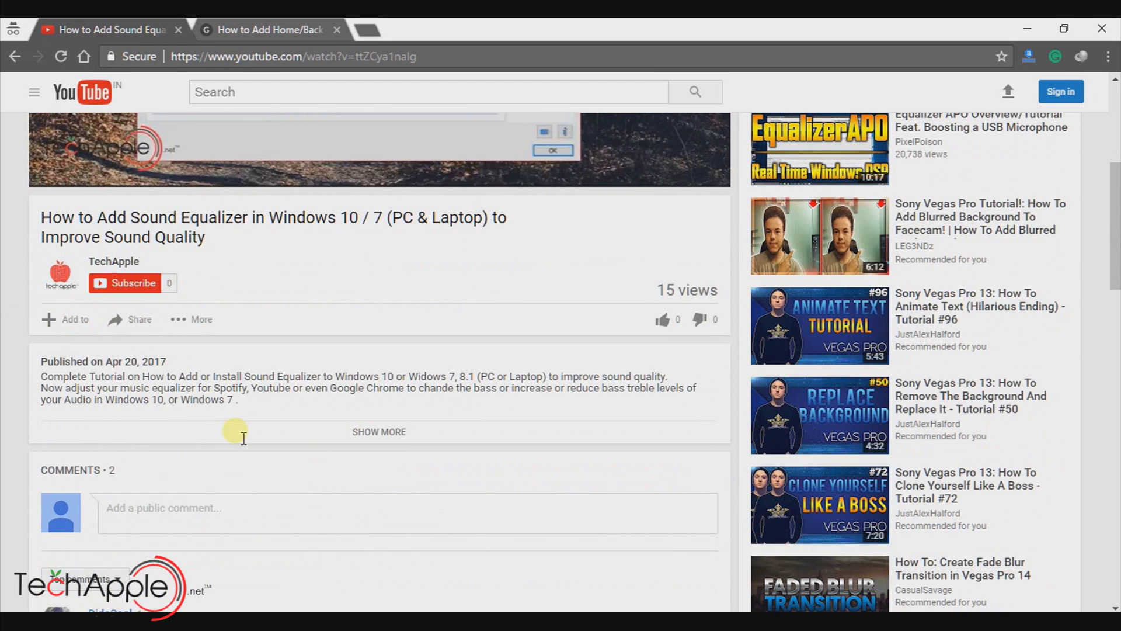
# Step: Expand the YouTube video description and switch to the techapple.net Android soft keys article
pyautogui.click(379, 431)
pyautogui.scroll(-1, 395, 429)
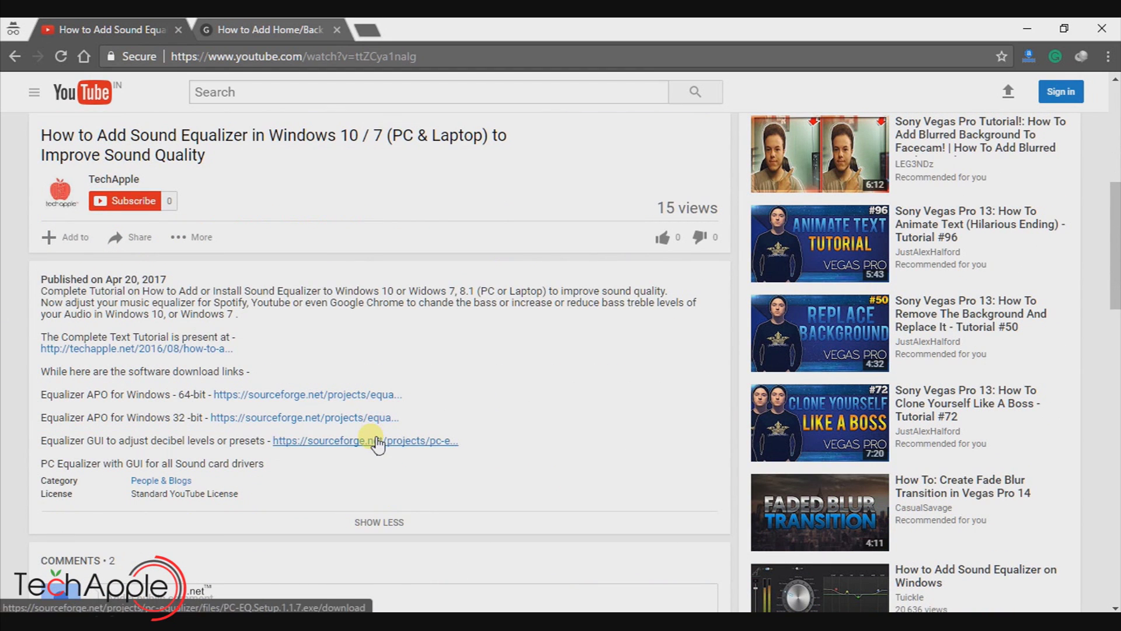
pyautogui.click(224, 33)
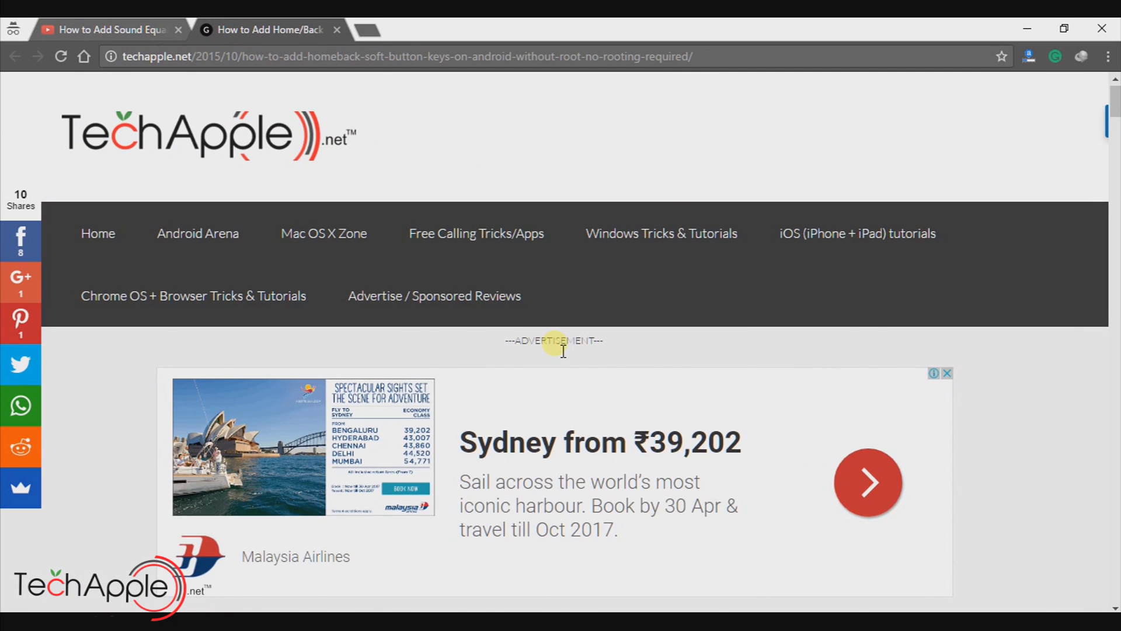
pyautogui.scroll(-4, 563, 351)
pyautogui.scroll(-3, 562, 350)
pyautogui.scroll(-3, 562, 350)
pyautogui.scroll(-2, 563, 350)
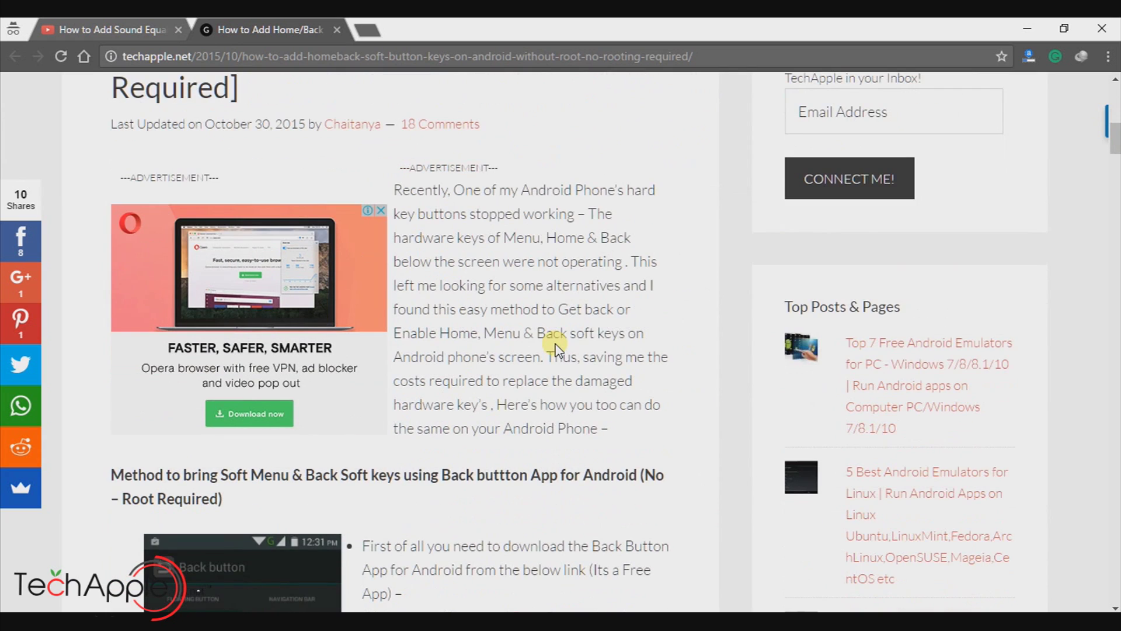
pyautogui.scroll(-3, 557, 347)
pyautogui.scroll(-3, 558, 347)
pyautogui.scroll(-3, 557, 347)
pyautogui.scroll(-2, 557, 347)
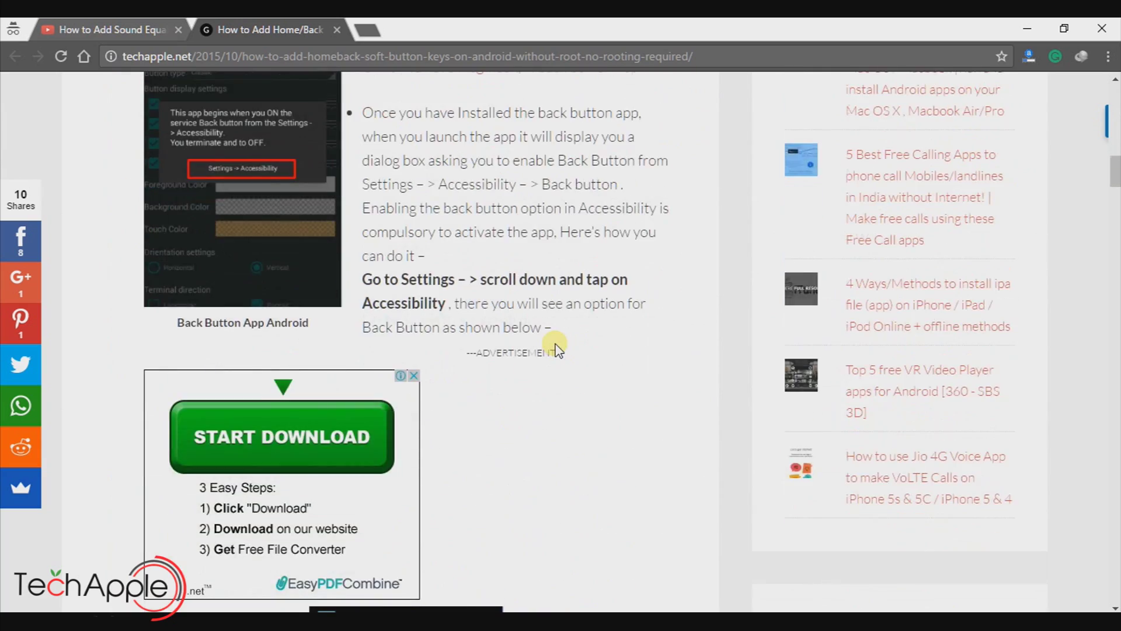
pyautogui.scroll(-4, 557, 347)
pyautogui.scroll(-2, 558, 347)
pyautogui.scroll(-3, 558, 347)
pyautogui.scroll(-3, 557, 347)
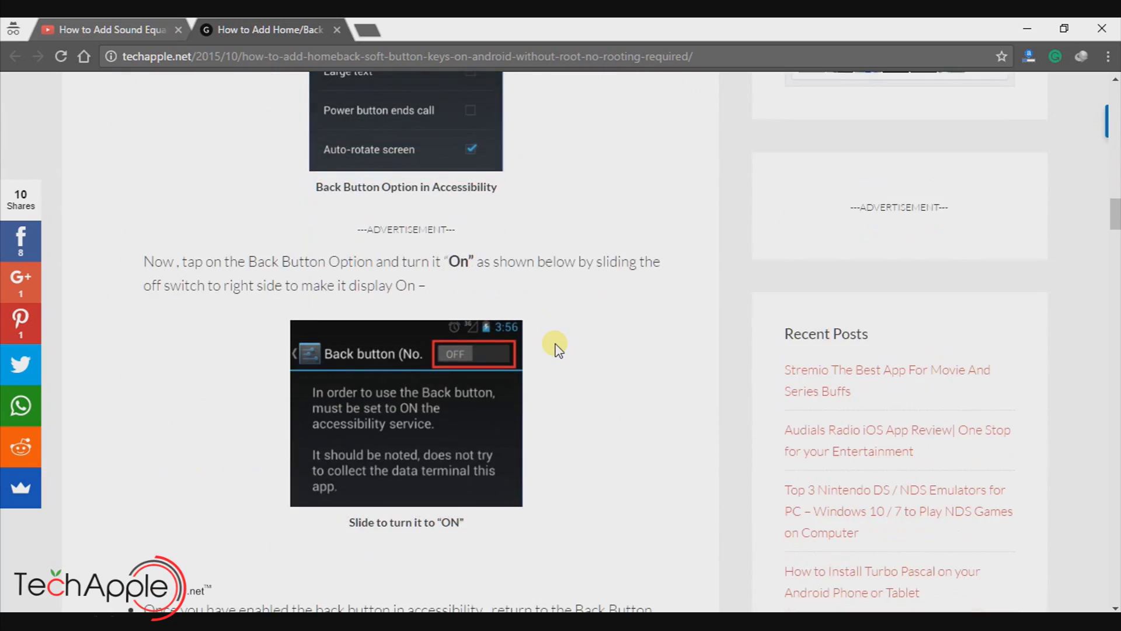
pyautogui.scroll(-4, 557, 347)
pyautogui.scroll(-1, 557, 347)
pyautogui.scroll(-3, 557, 347)
pyautogui.scroll(-3, 557, 347)
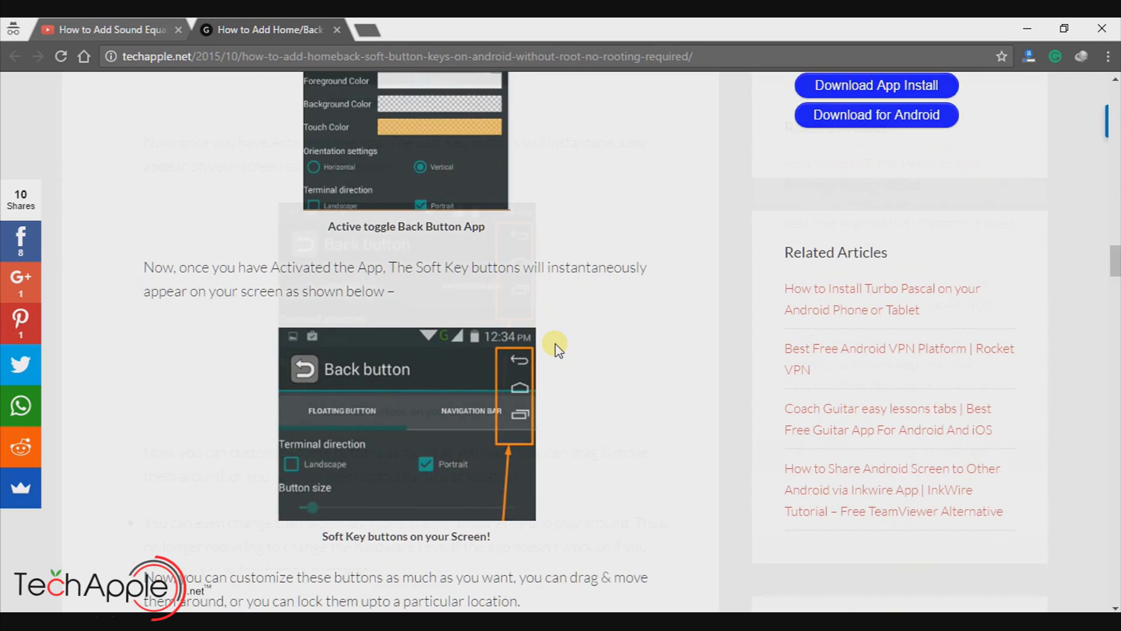